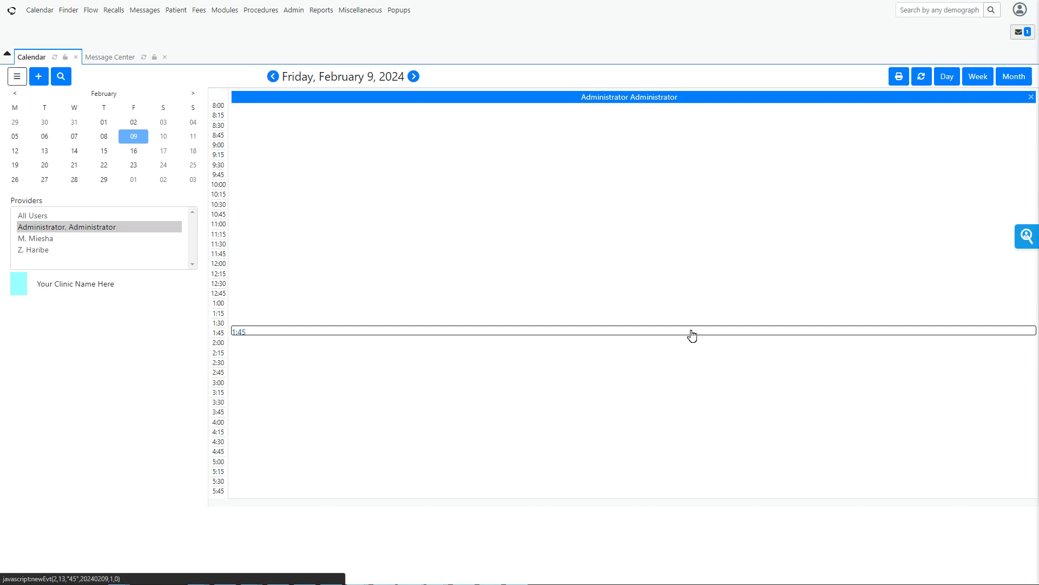
# Open the Procedures configuration page and expand the General group to browse its lab orders
pyautogui.moveTo(261, 11)
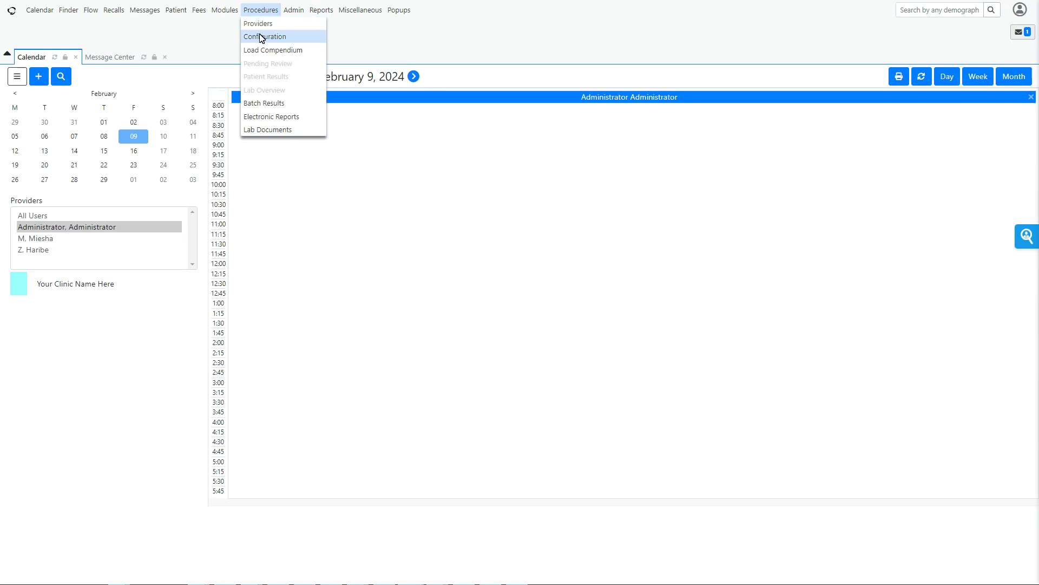
pyautogui.click(262, 38)
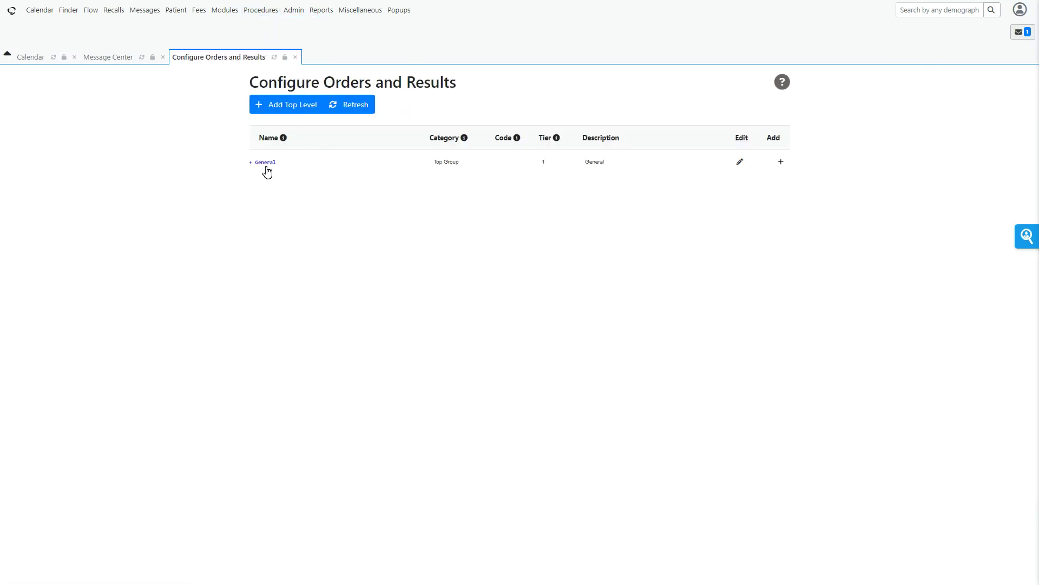
pyautogui.click(251, 162)
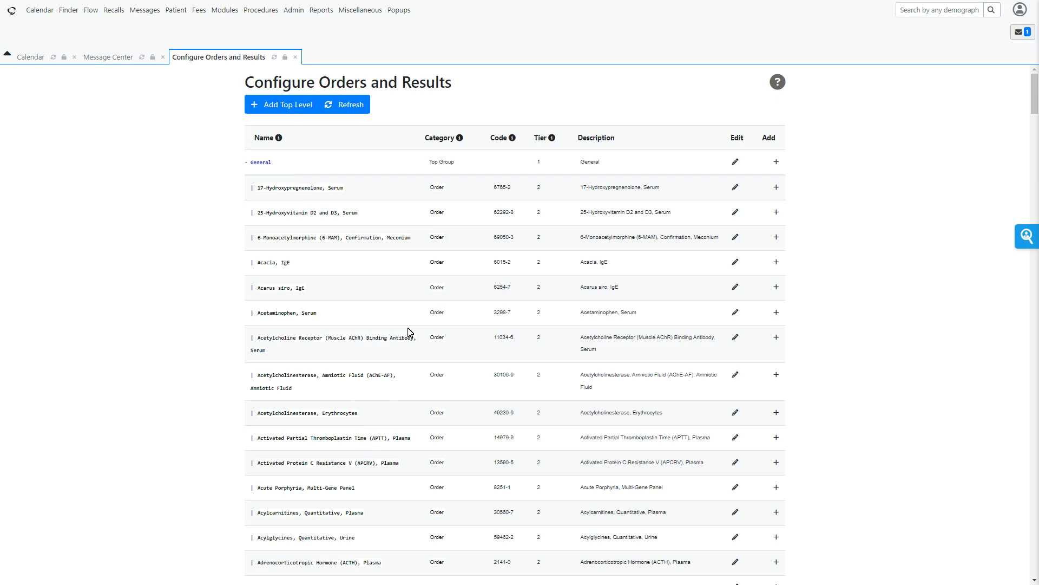
pyautogui.scroll(-7, 410, 332)
pyautogui.scroll(-5, 409, 332)
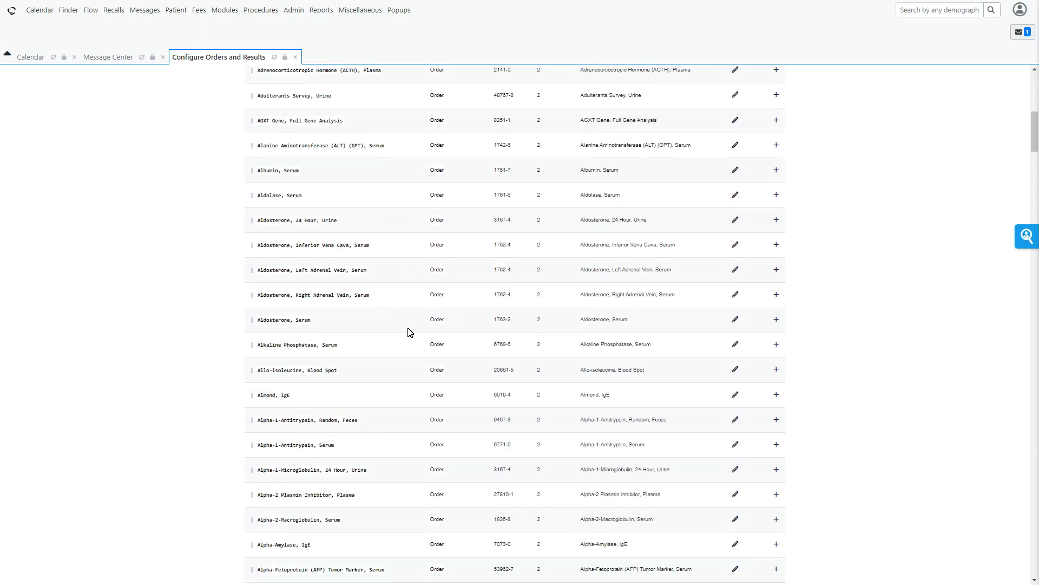
pyautogui.scroll(7, 410, 332)
pyautogui.scroll(5, 410, 332)
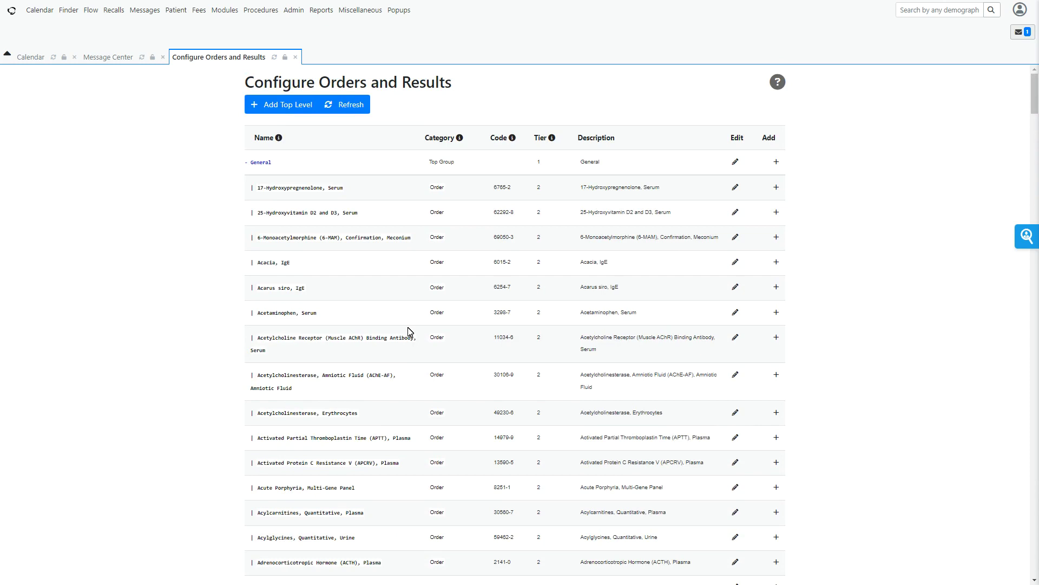
# Collapse General and add a top-level Group tier named 'Next Level', described 'Next Level'
pyautogui.click(250, 168)
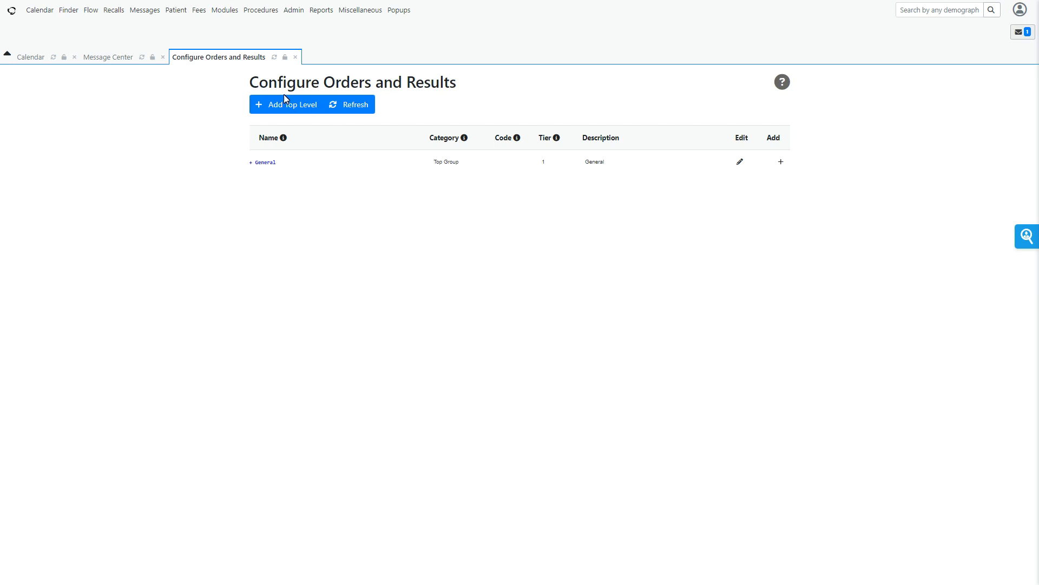
pyautogui.click(290, 107)
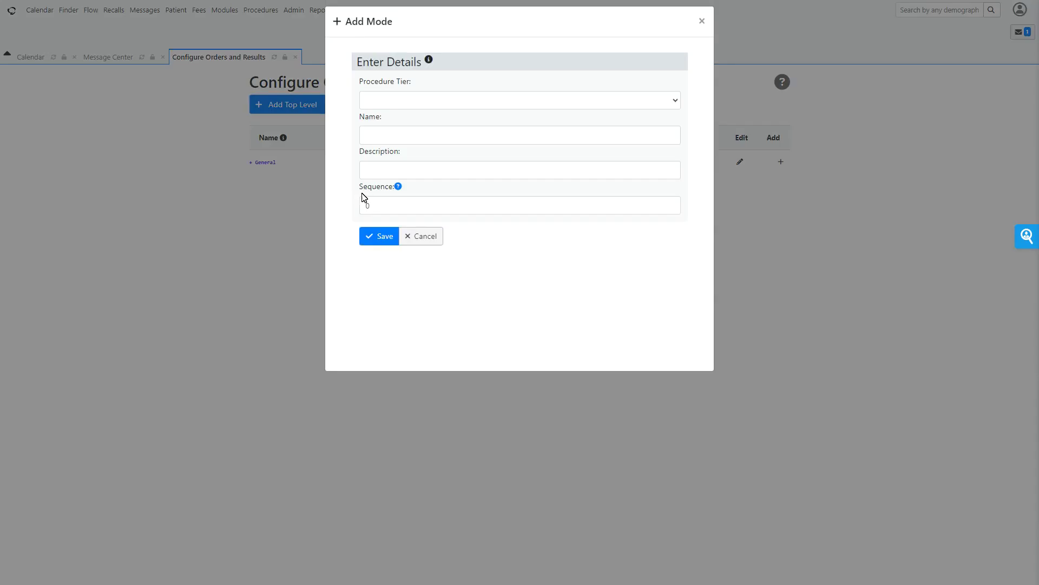
pyautogui.click(408, 104)
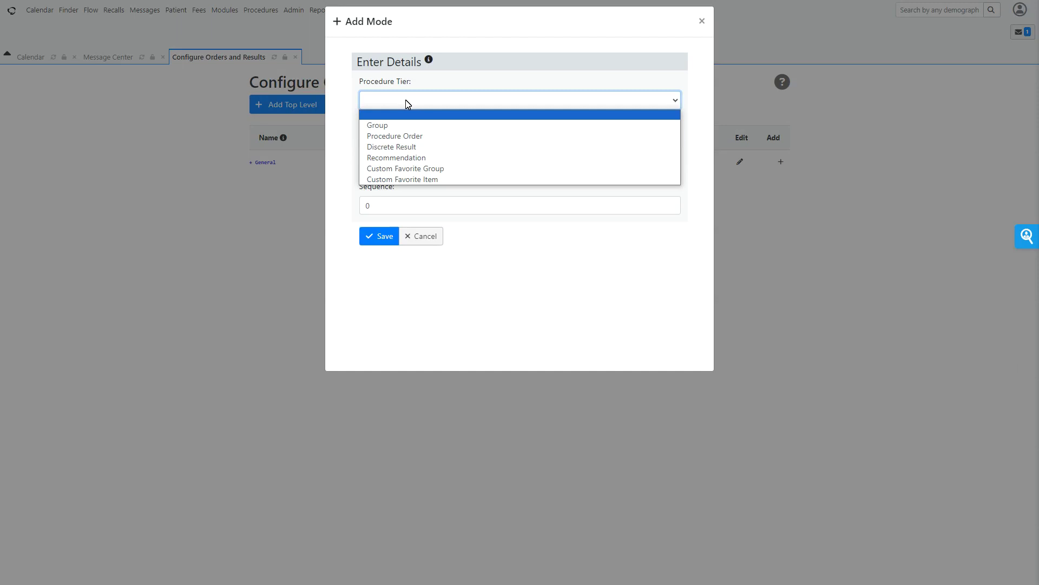
pyautogui.click(393, 126)
pyautogui.click(394, 134)
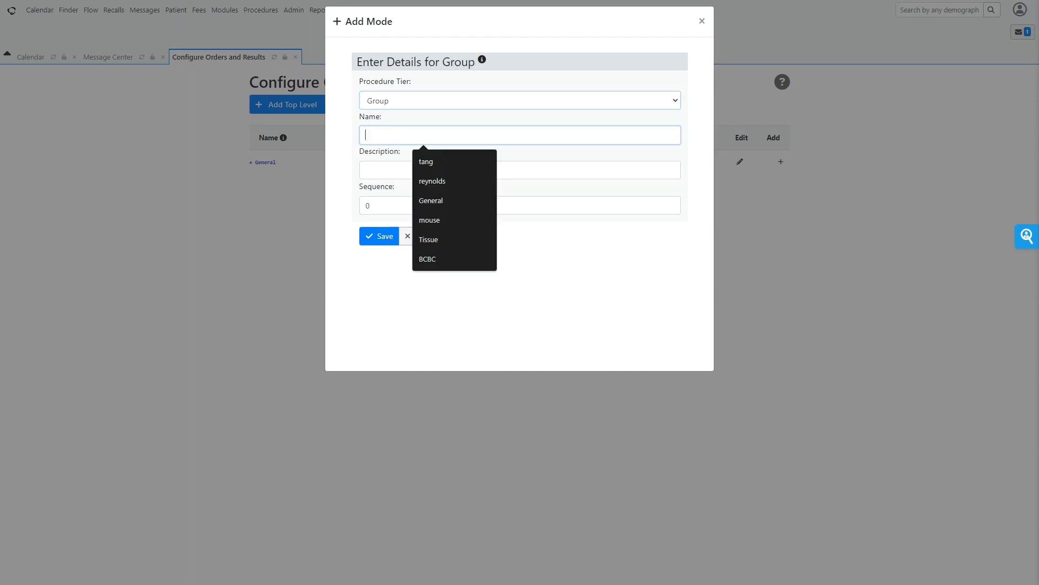
pyautogui.write('Ne')
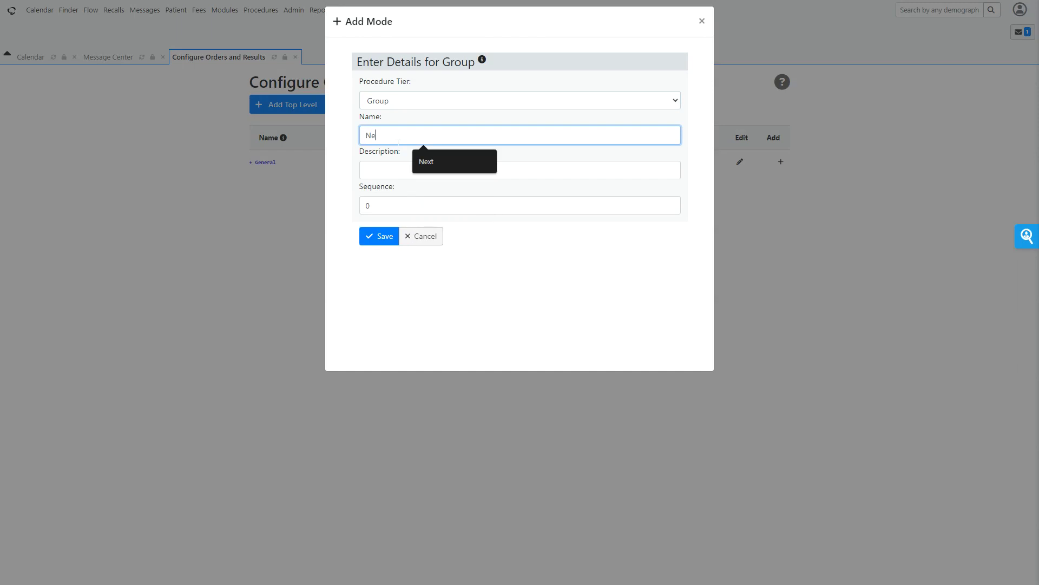
pyautogui.write('xt Level')
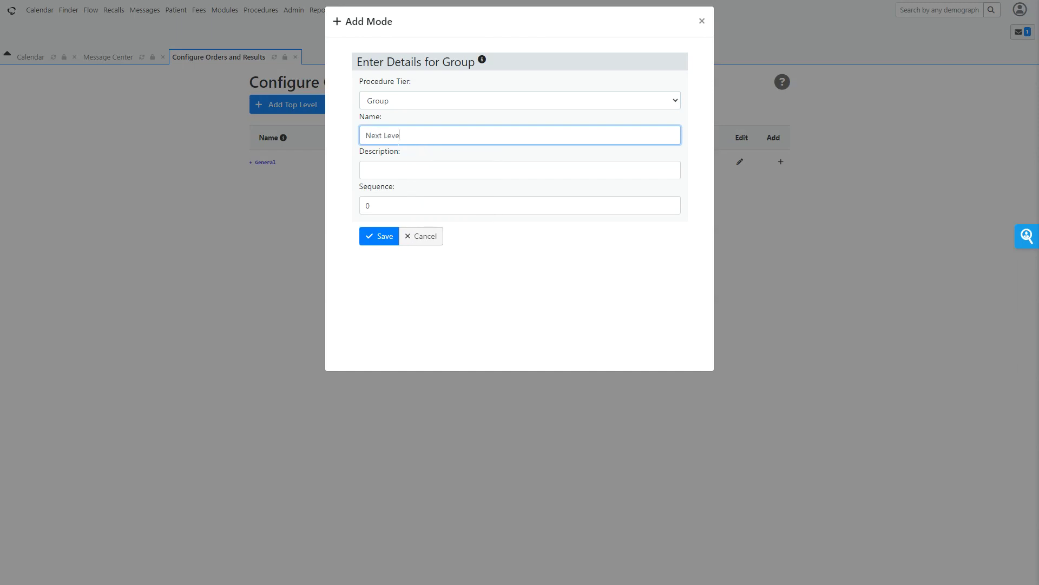
pyautogui.click(397, 170)
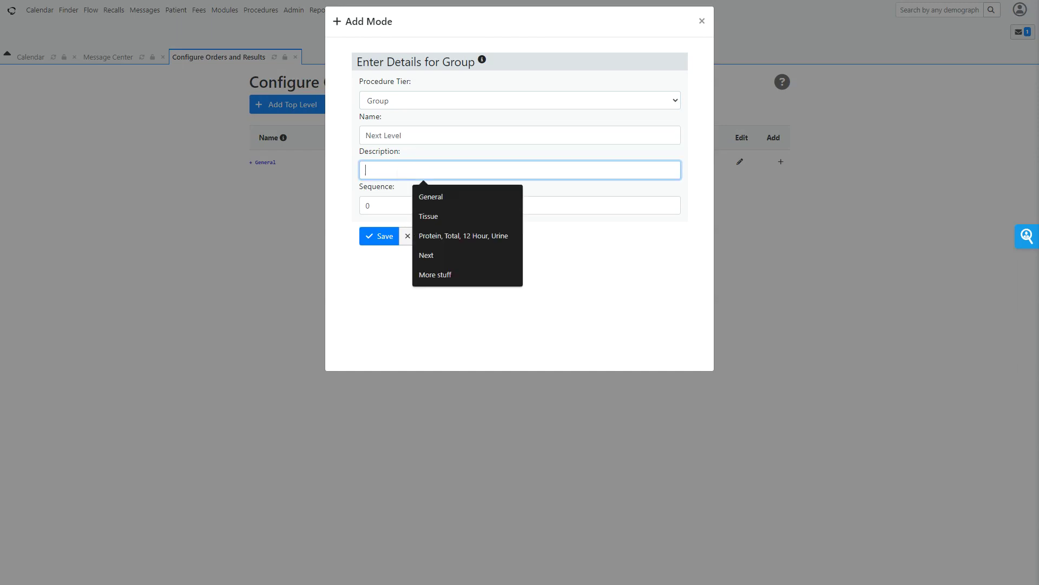
pyautogui.write('Nex')
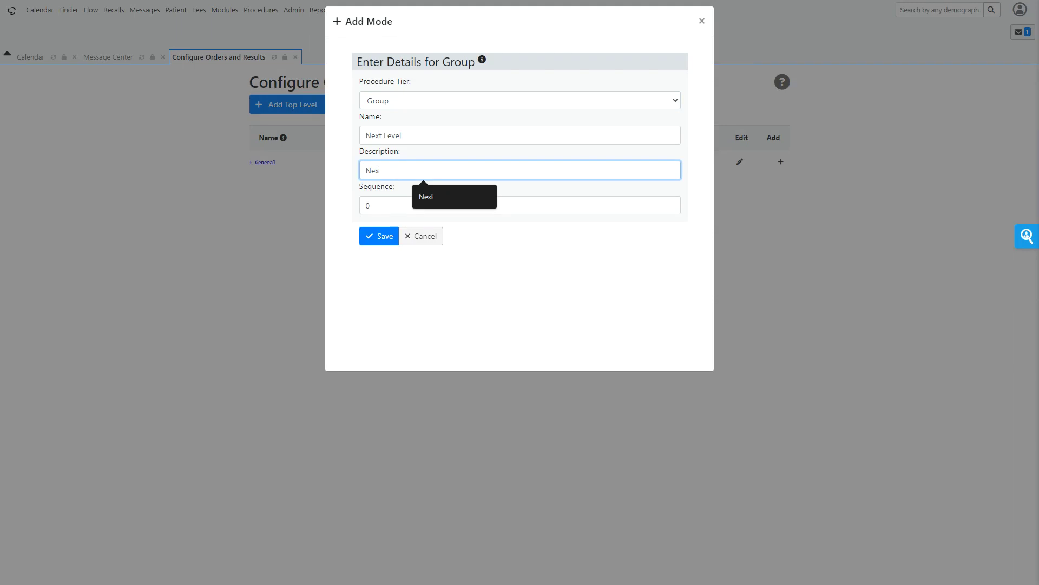
pyautogui.write('t Le')
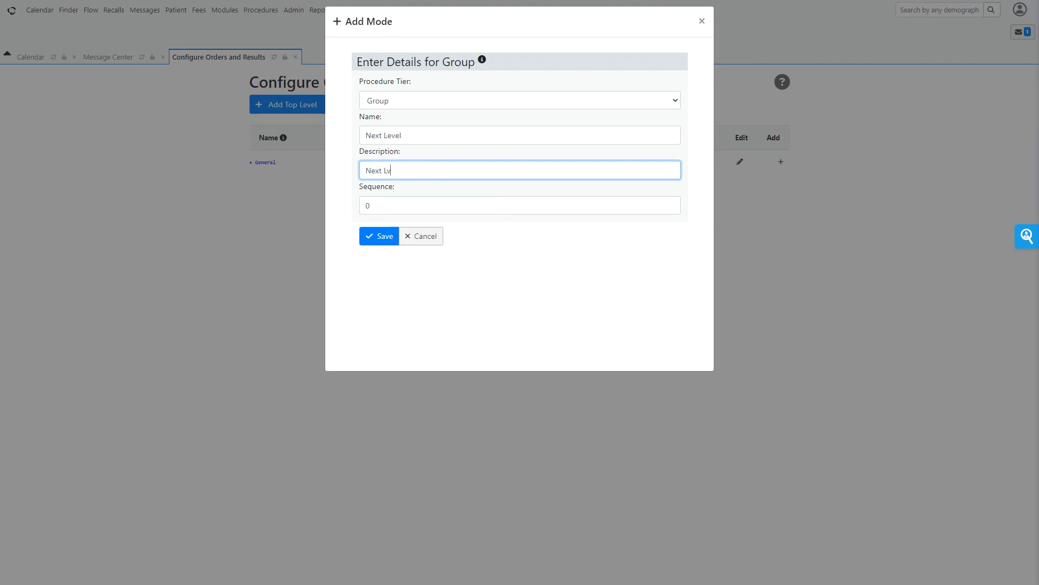
pyautogui.write('vel')
pyautogui.click(381, 239)
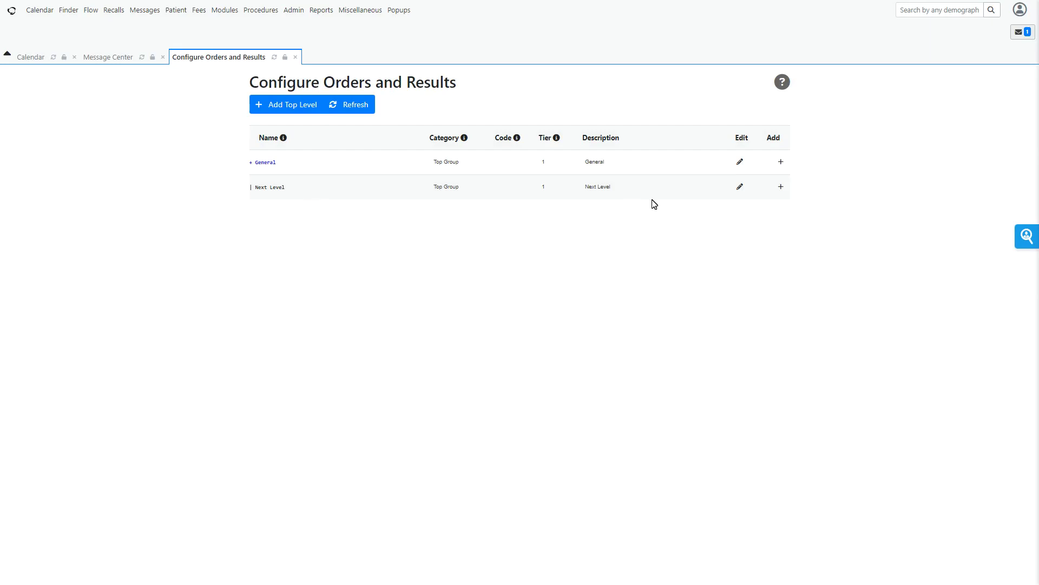
# Add a new Procedure Order tier item inside the Next Level group
pyautogui.click(740, 187)
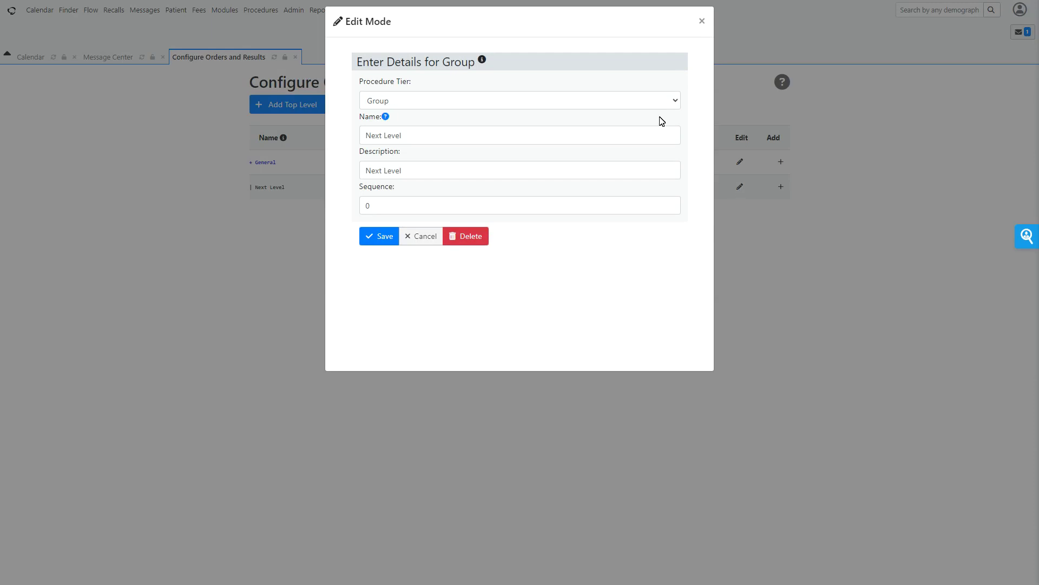
pyautogui.click(703, 21)
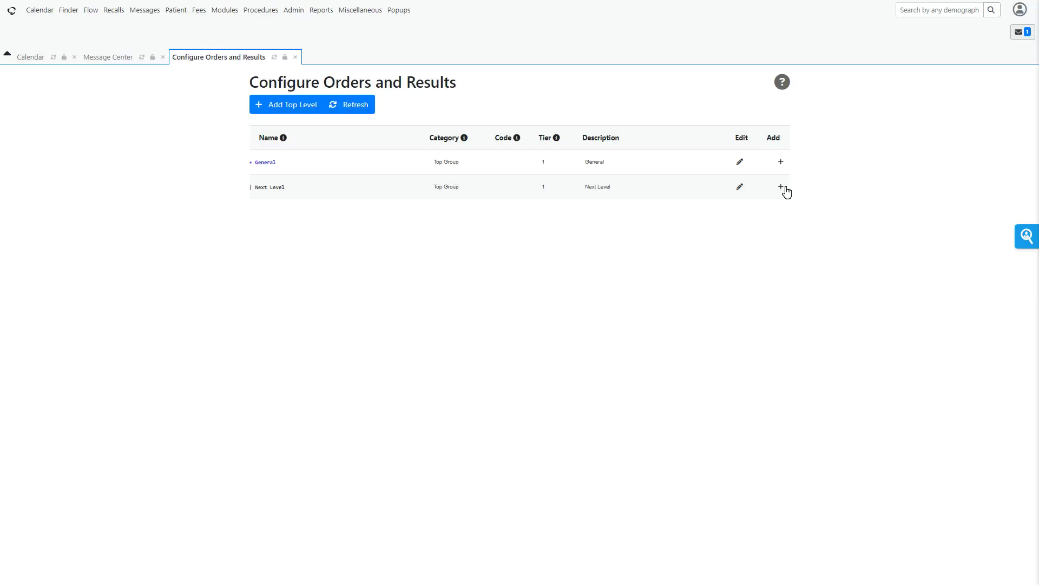
pyautogui.click(782, 187)
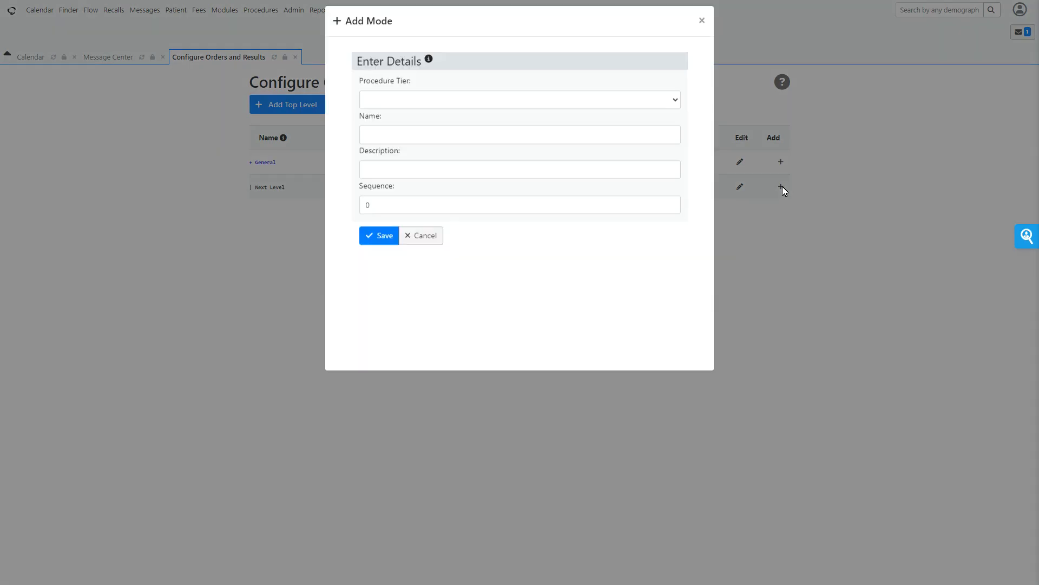
pyautogui.click(661, 106)
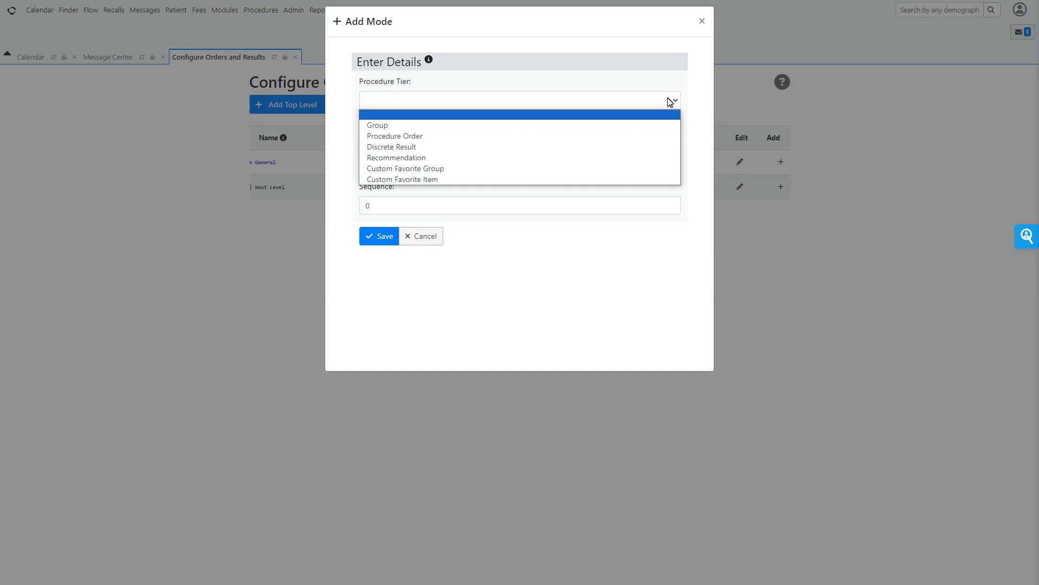
pyautogui.click(515, 135)
# Name the order 'My new biopsy' with description 'This biopsy'
pyautogui.click(420, 171)
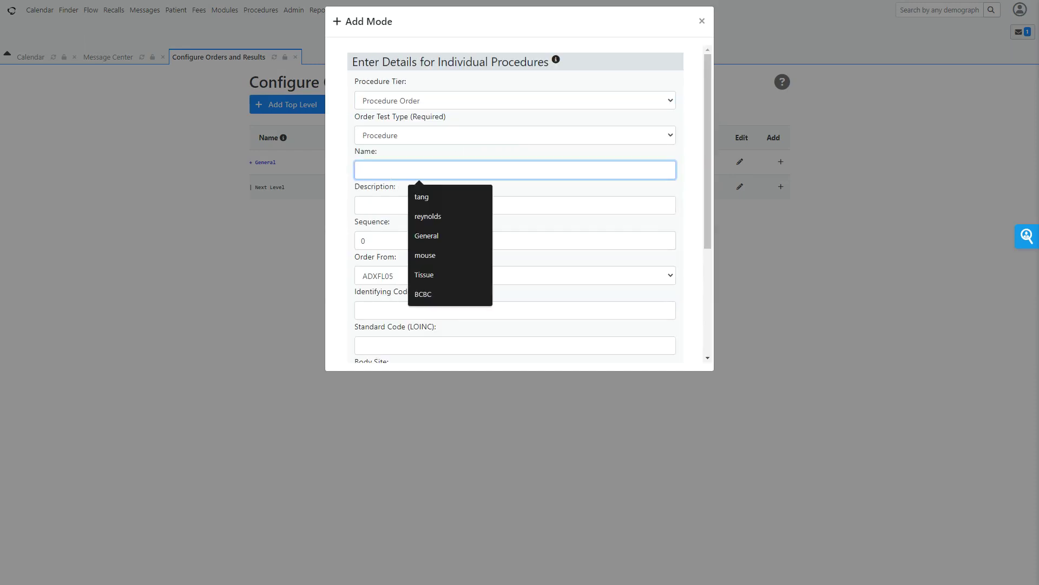
pyautogui.write('My new')
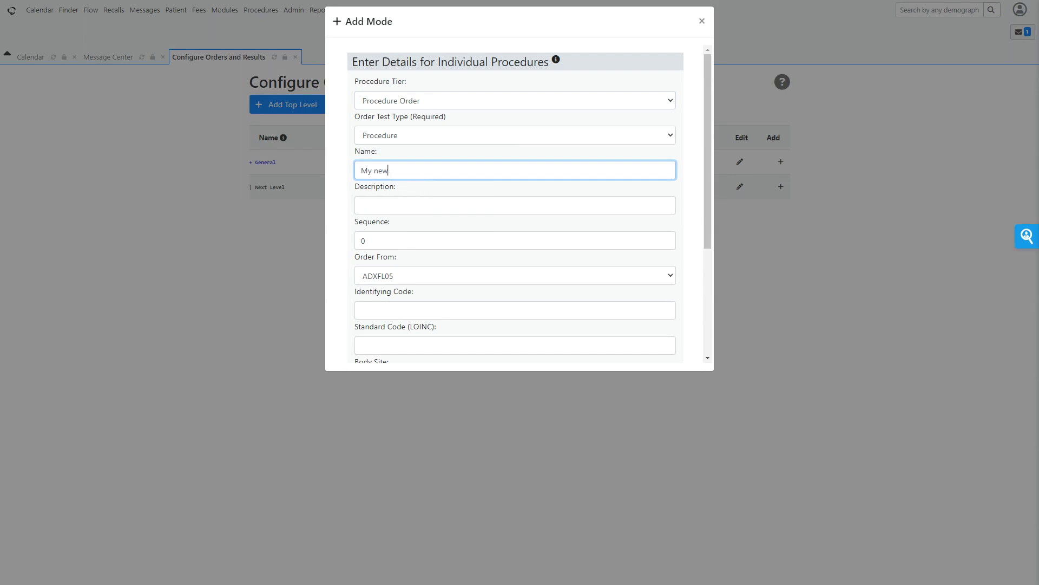
pyautogui.write(' hio')
pyautogui.write('sy')
pyautogui.press('Left')
pyautogui.press('Left')
pyautogui.write('p')
pyautogui.click(420, 205)
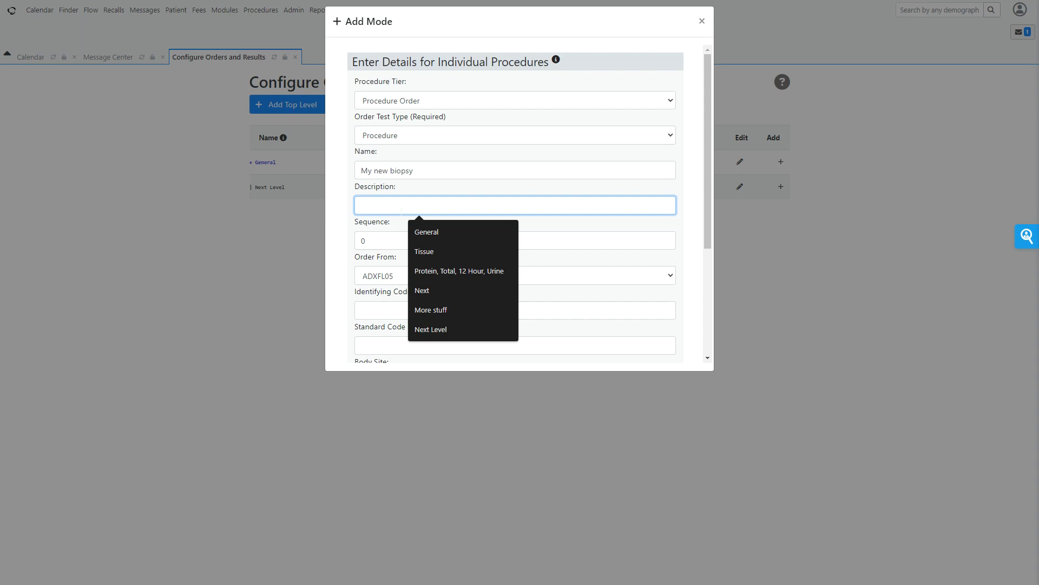
pyautogui.write('This bi')
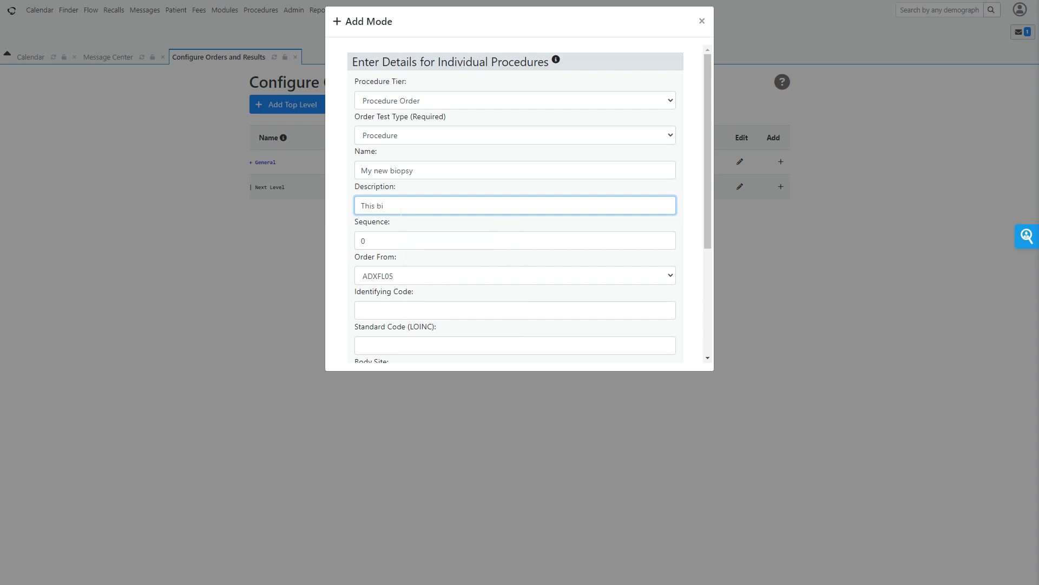
pyautogui.write('opsy')
# Keep ADXFL05 as the order's performing entity
pyautogui.click(396, 239)
pyautogui.scroll(-1, 395, 241)
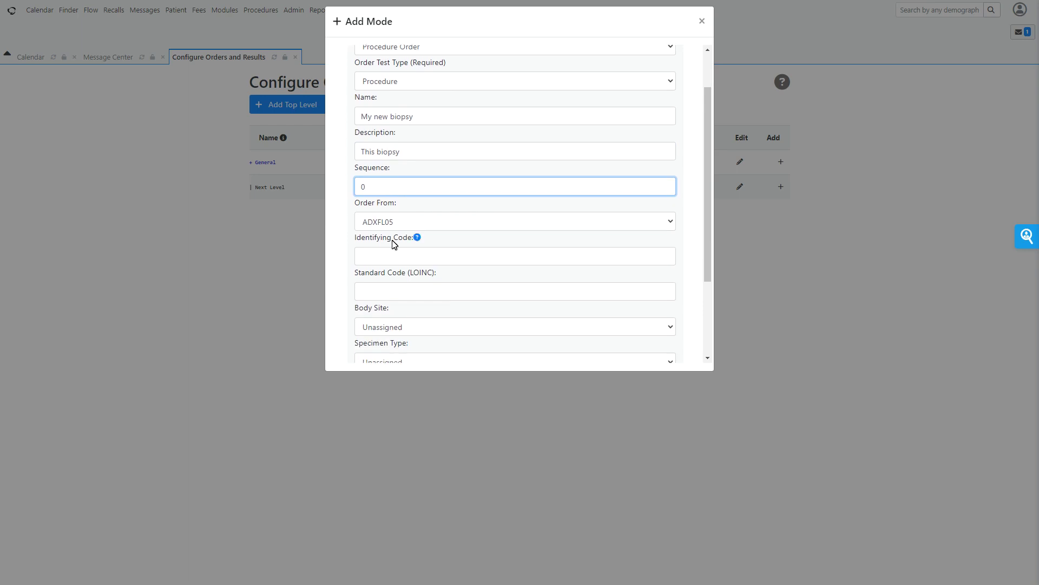
pyautogui.scroll(-1, 390, 236)
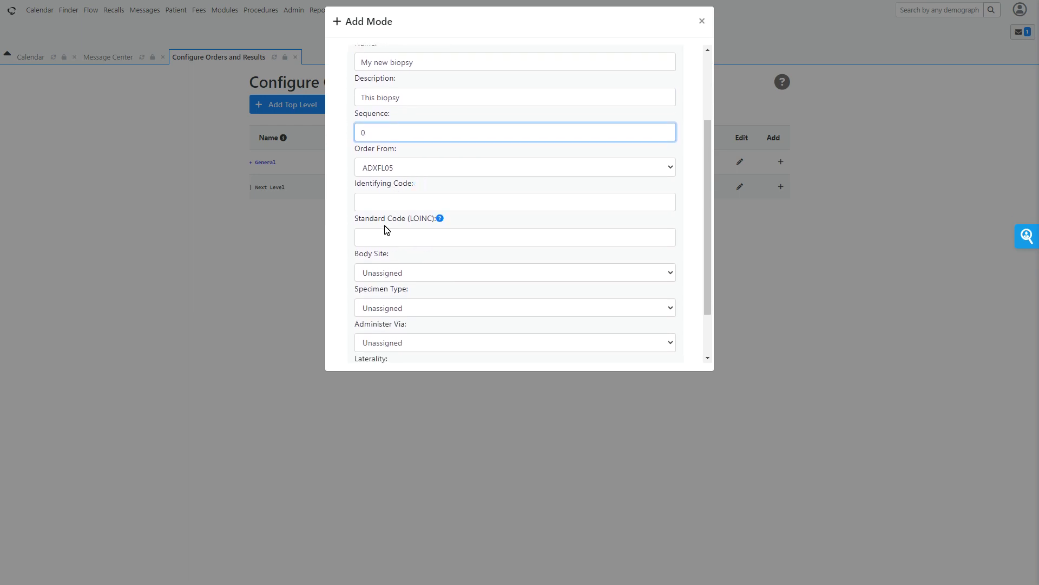
pyautogui.click(463, 172)
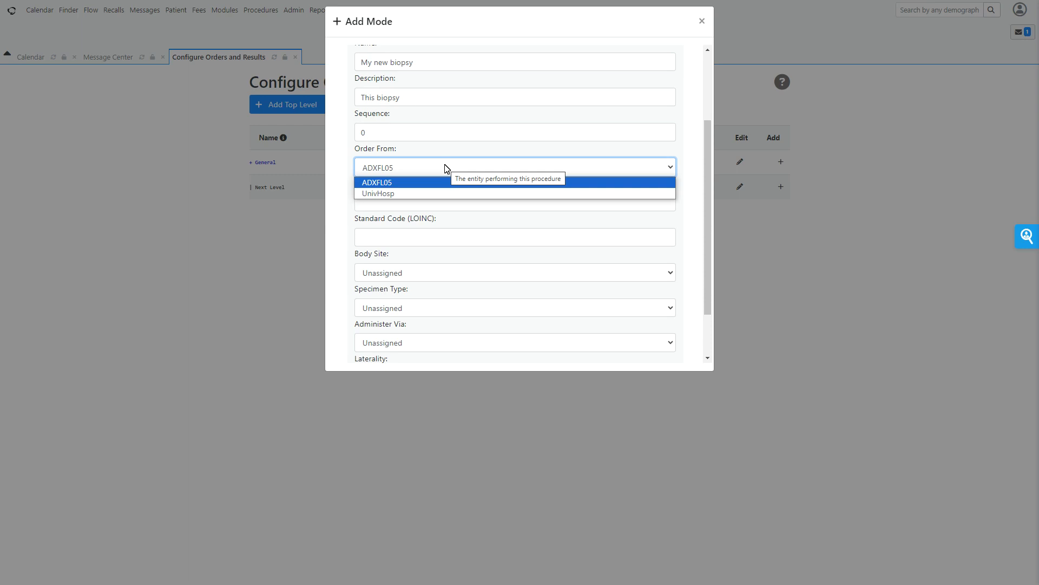
pyautogui.click(445, 168)
pyautogui.click(420, 202)
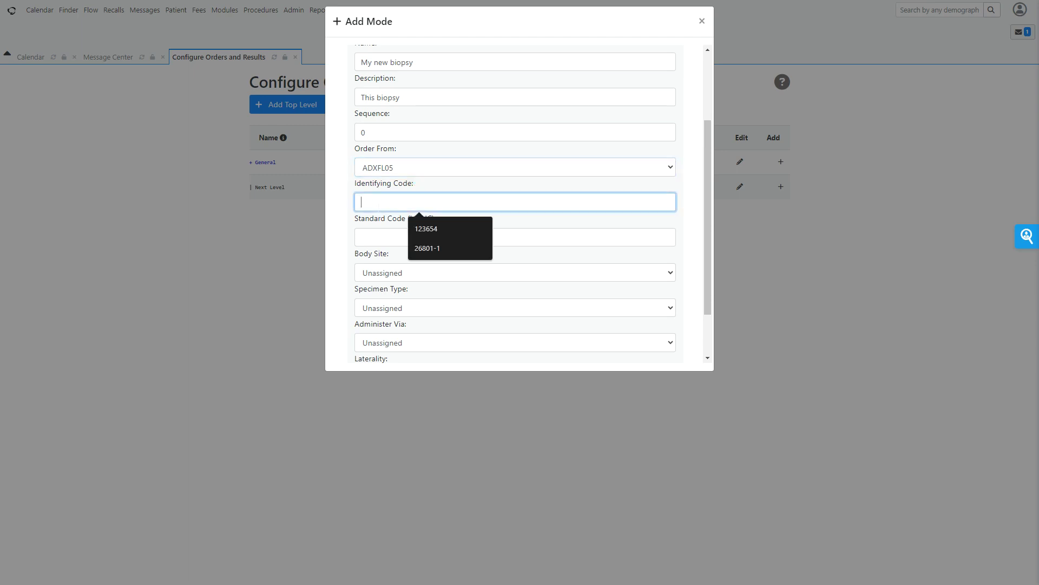
pyautogui.click(428, 228)
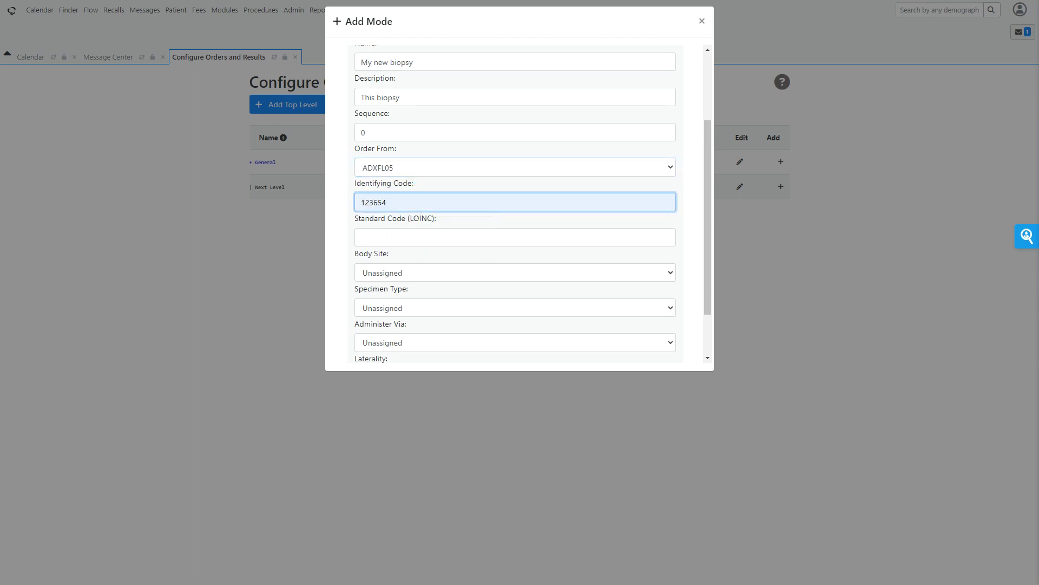
pyautogui.click(421, 259)
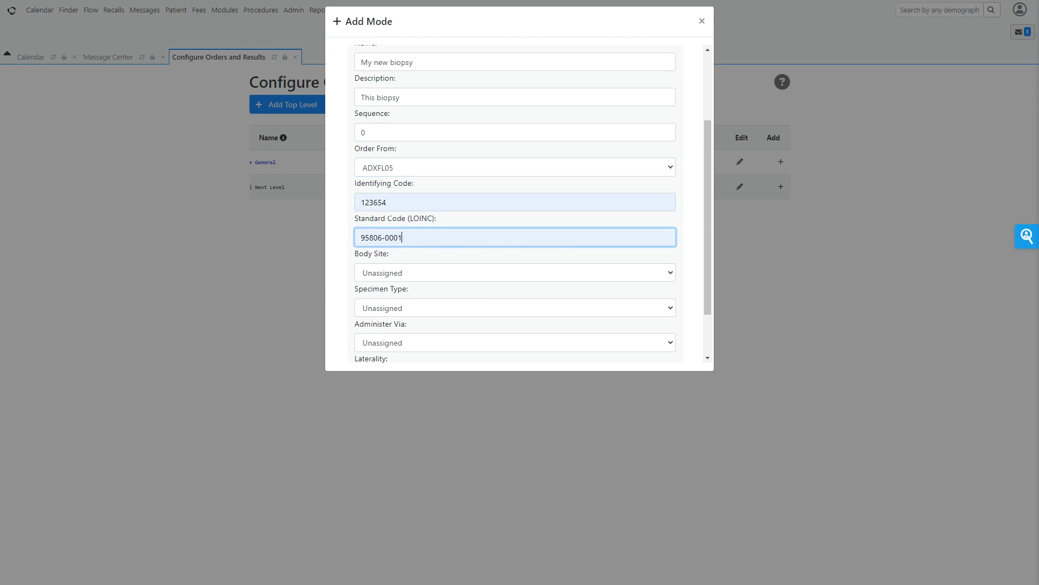
pyautogui.click(387, 202)
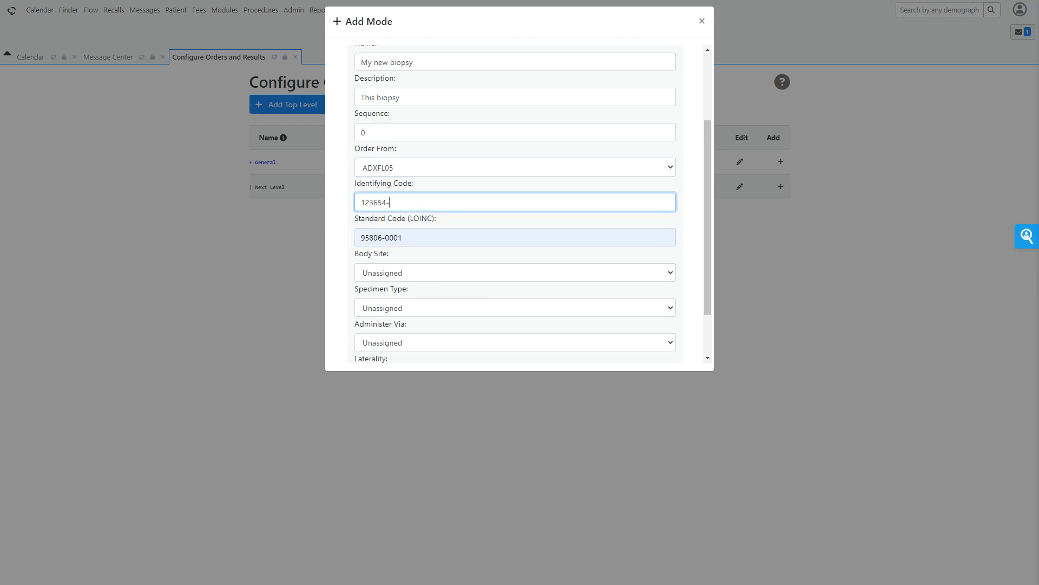
pyautogui.write('-0987')
pyautogui.click(336, 258)
# Choose body site Arm, specimen Blood, route Injection, and laterality Bilateral instead of Right
pyautogui.scroll(-1, 387, 270)
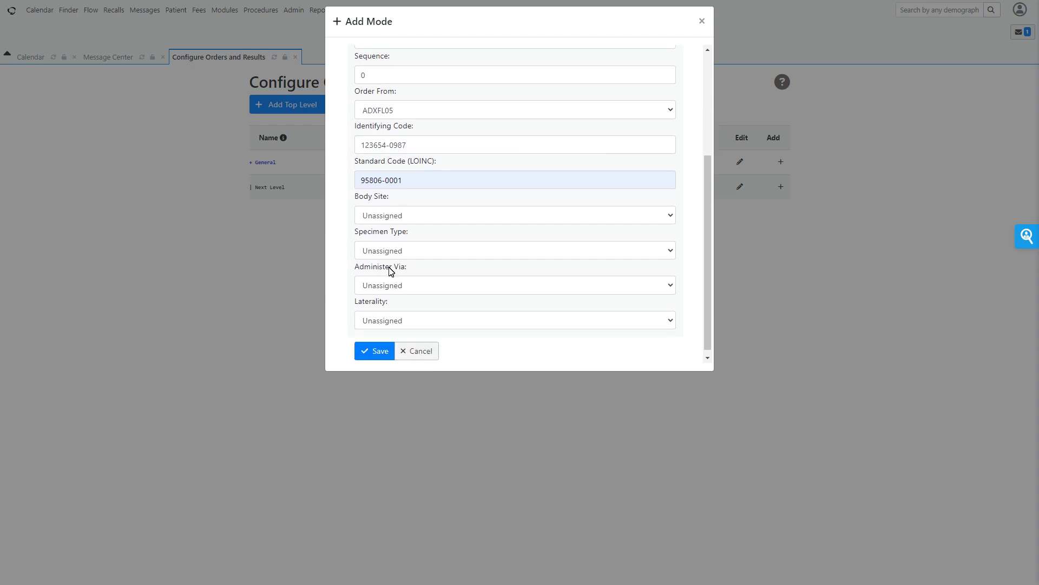
pyautogui.click(407, 209)
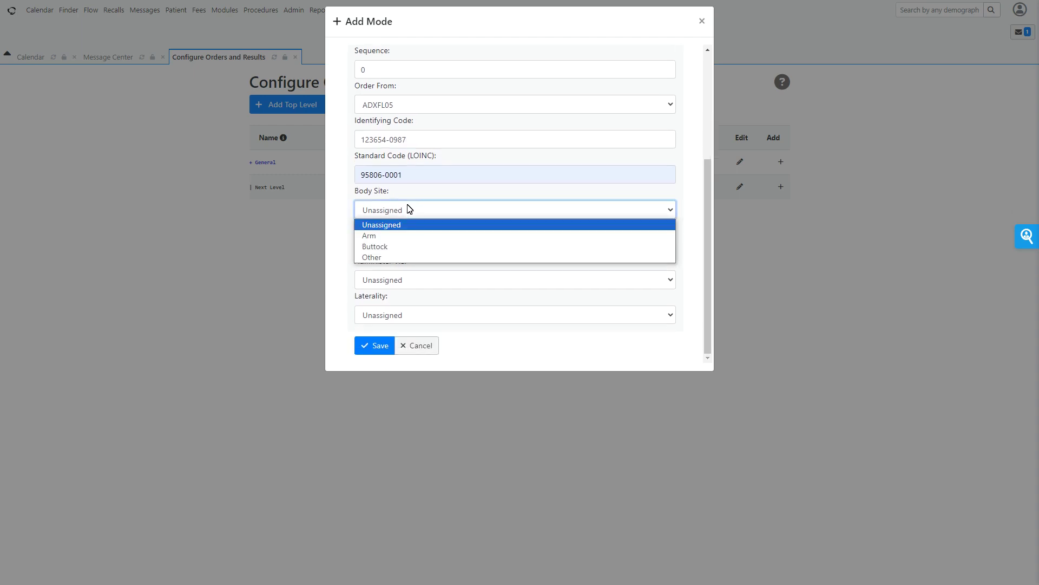
pyautogui.click(400, 237)
pyautogui.click(429, 241)
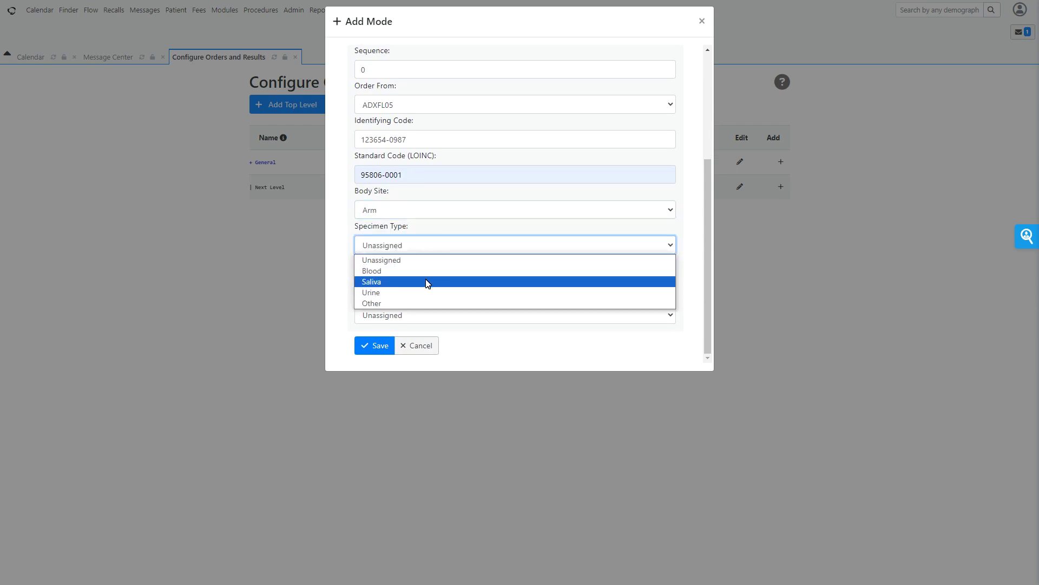
pyautogui.click(428, 272)
pyautogui.click(438, 283)
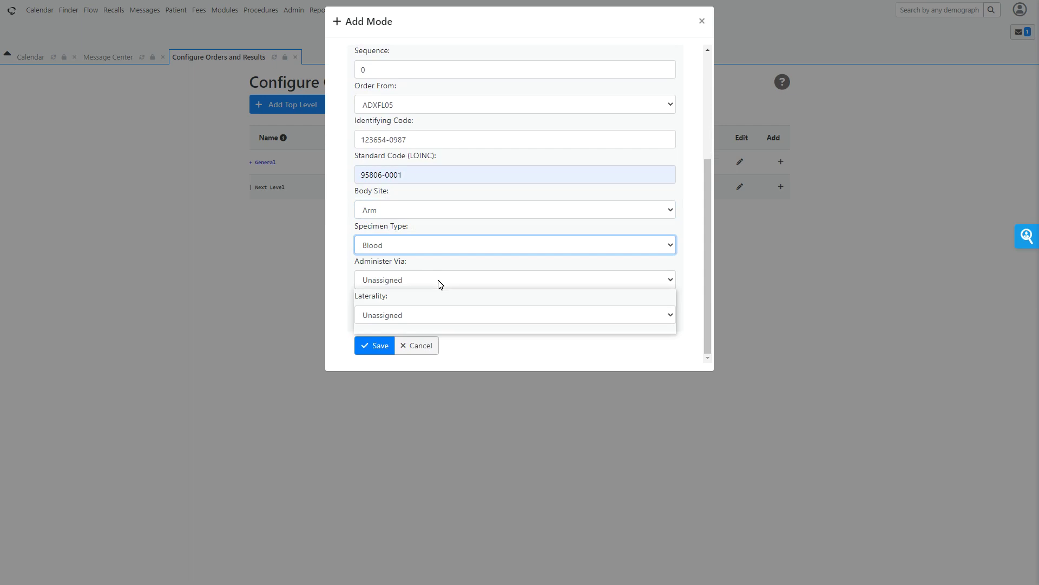
pyautogui.click(421, 308)
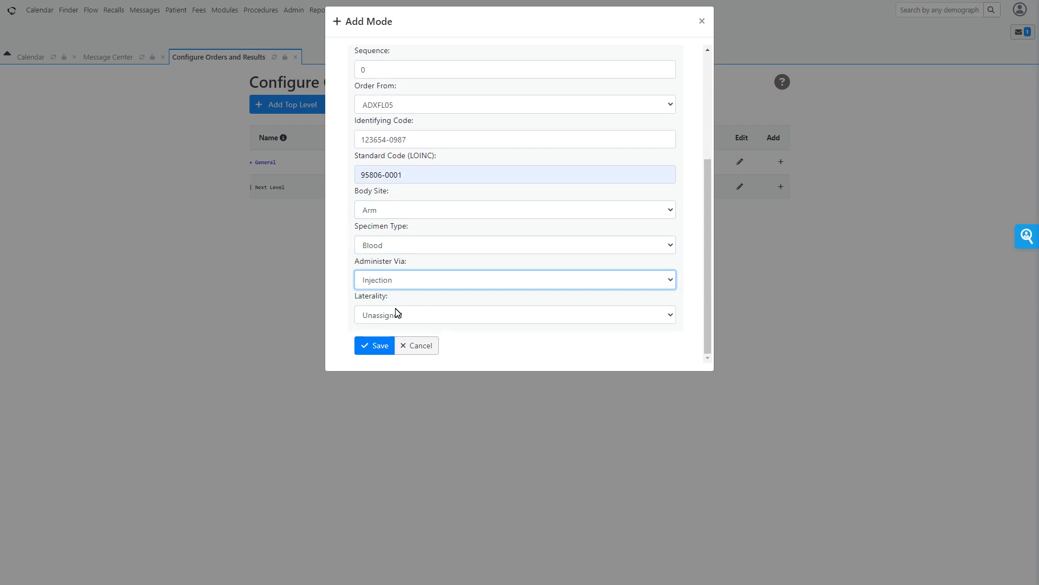
pyautogui.click(426, 314)
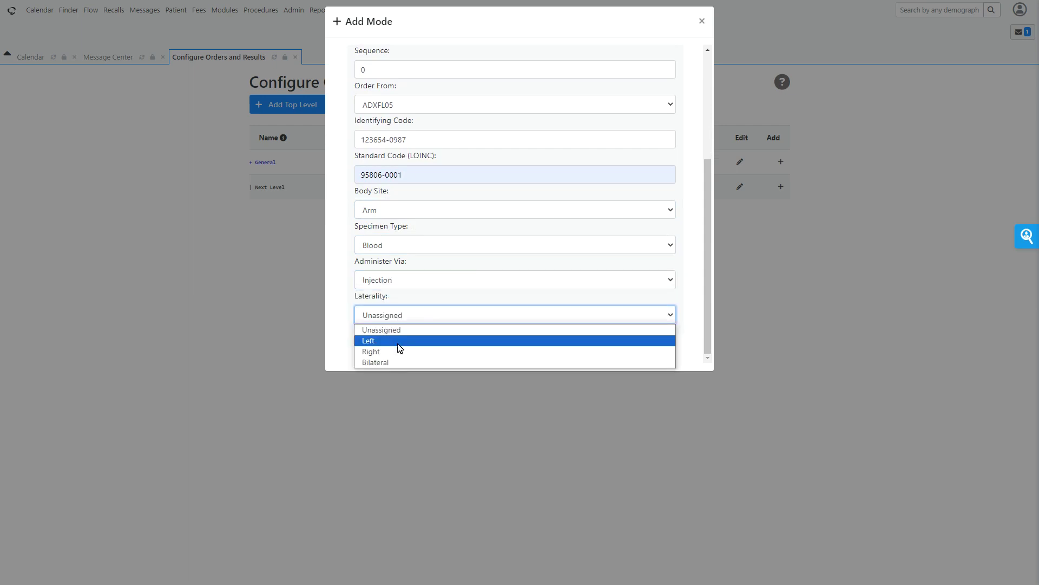
pyautogui.click(384, 351)
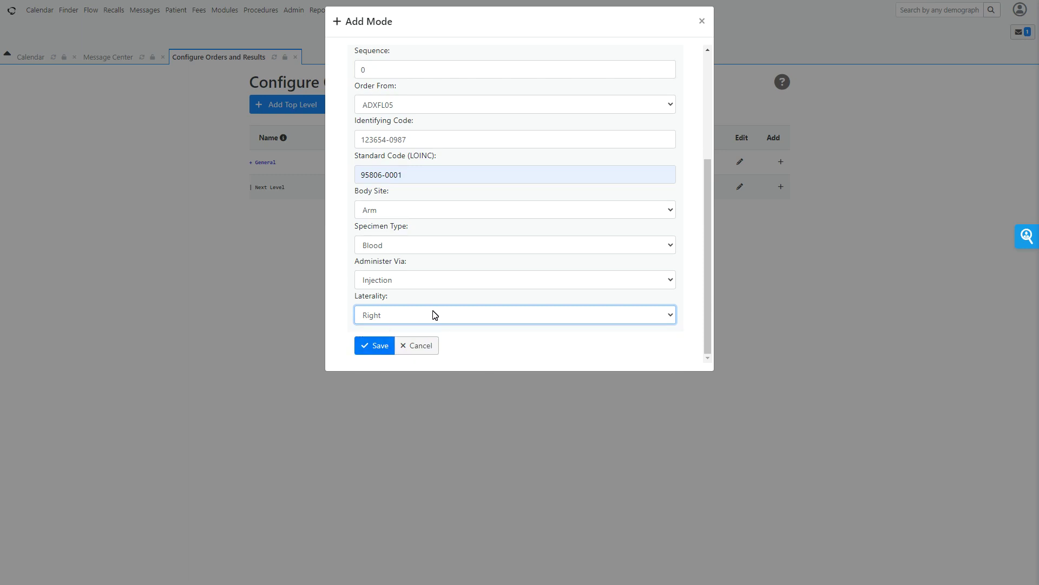
pyautogui.click(432, 314)
pyautogui.click(415, 361)
# Save My new biopsy and re-expand Next Level to confirm it is listed
pyautogui.click(384, 353)
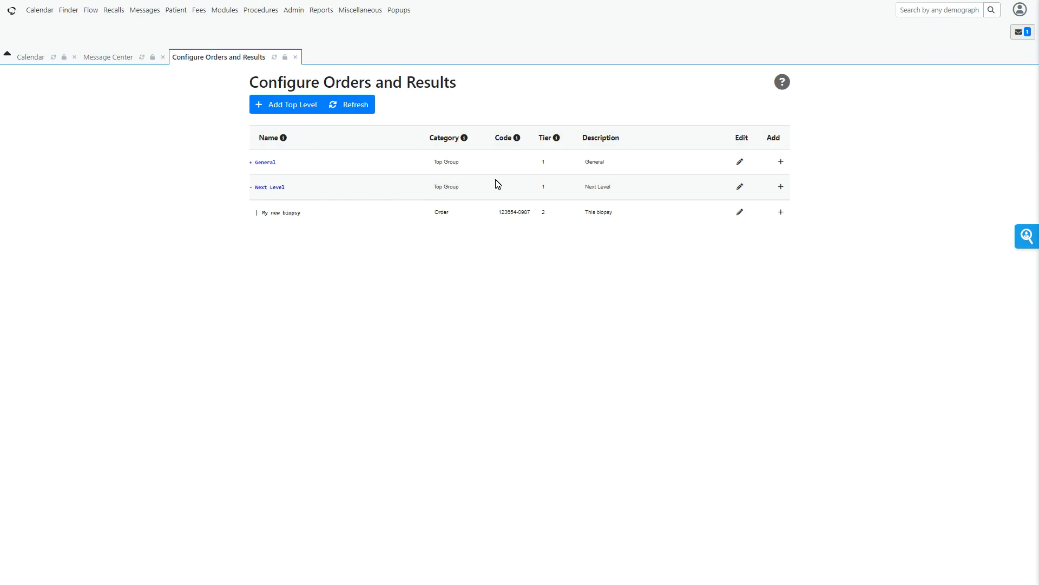
pyautogui.click(252, 187)
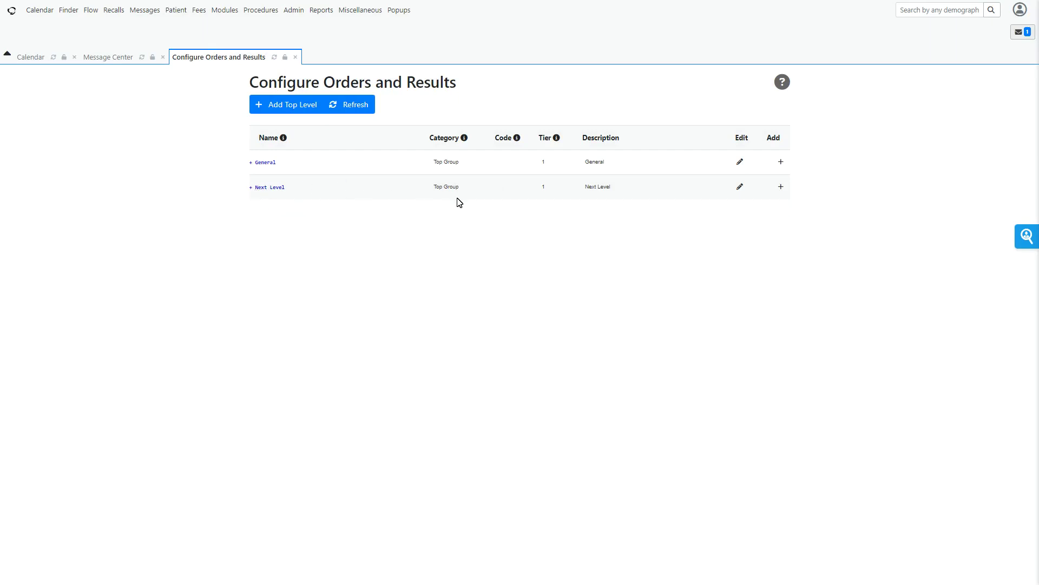
pyautogui.click(257, 193)
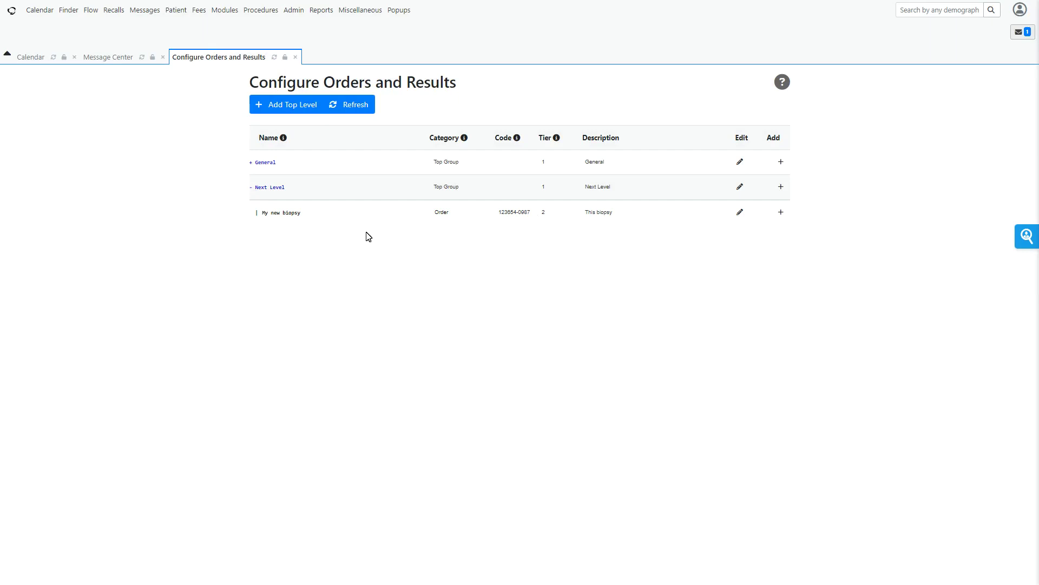
pyautogui.click(781, 212)
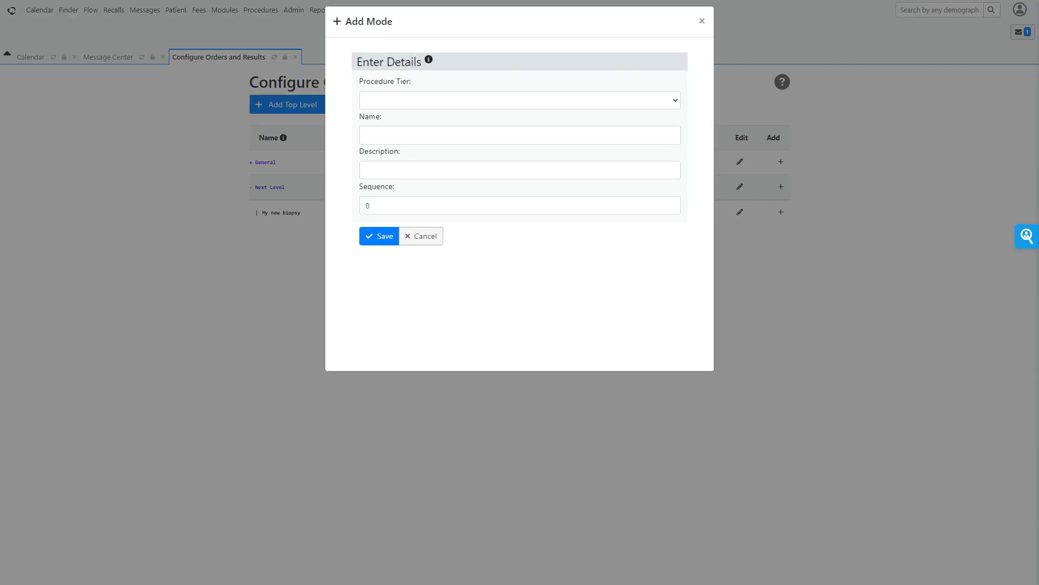
pyautogui.click(675, 102)
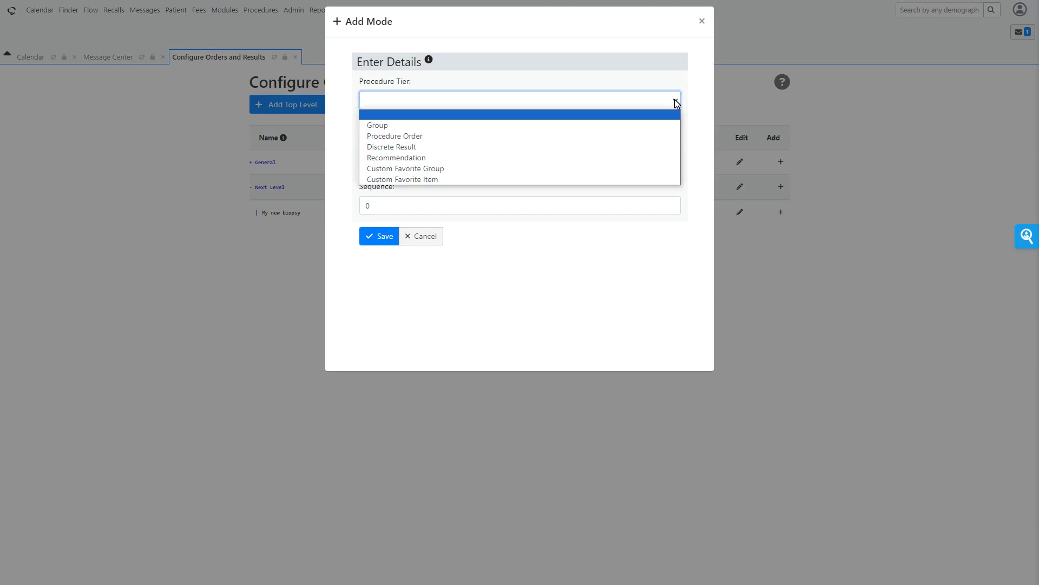
pyautogui.click(595, 146)
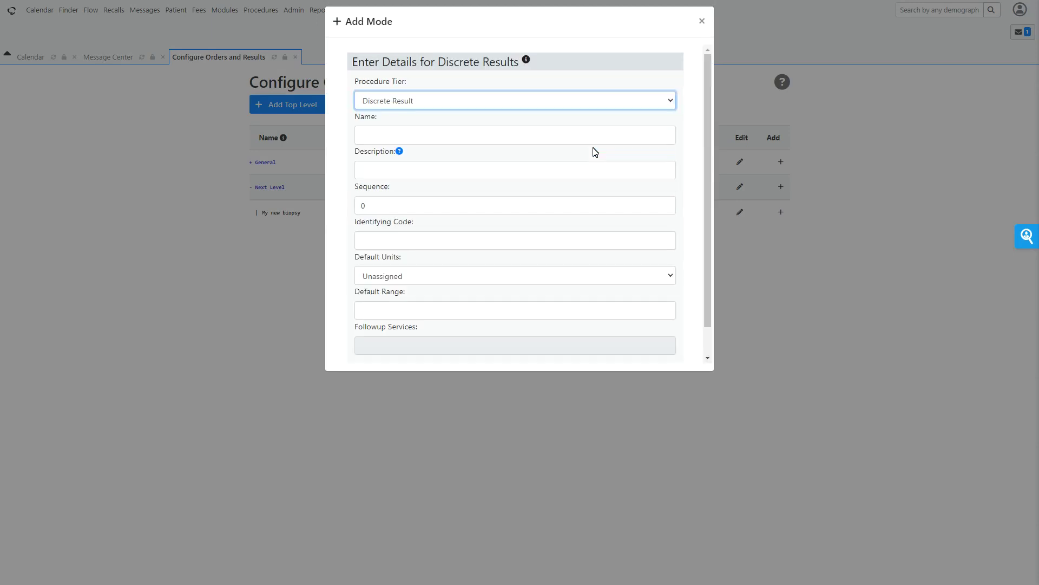
pyautogui.scroll(-1, 594, 195)
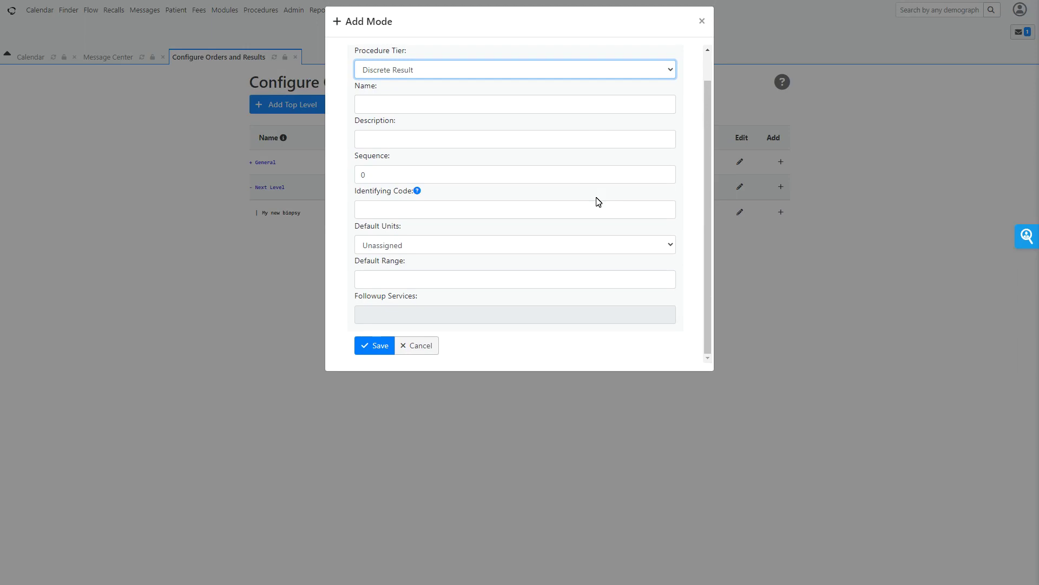
pyautogui.scroll(1, 597, 200)
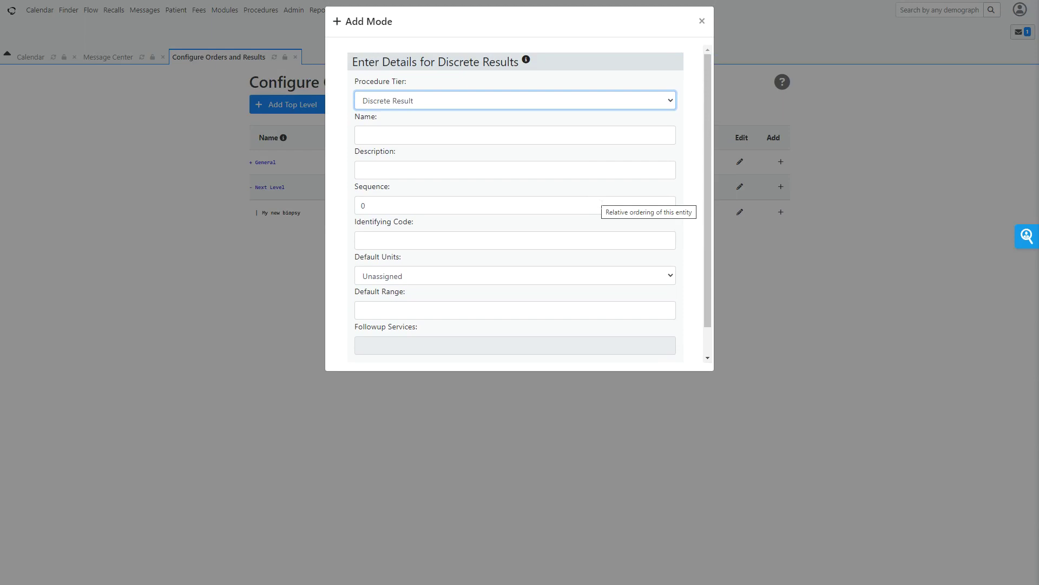
pyautogui.scroll(-1, 595, 190)
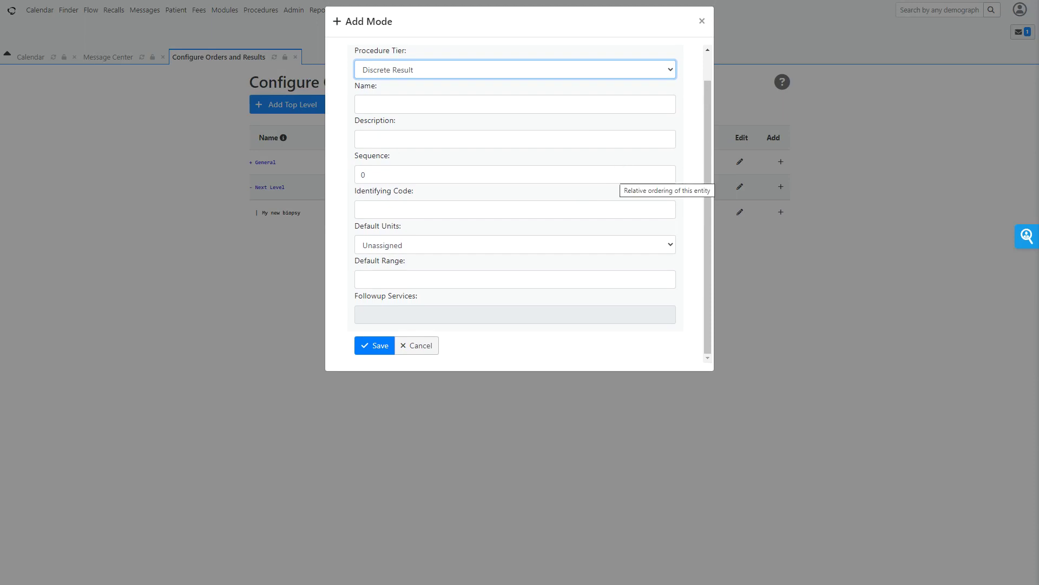
pyautogui.click(426, 344)
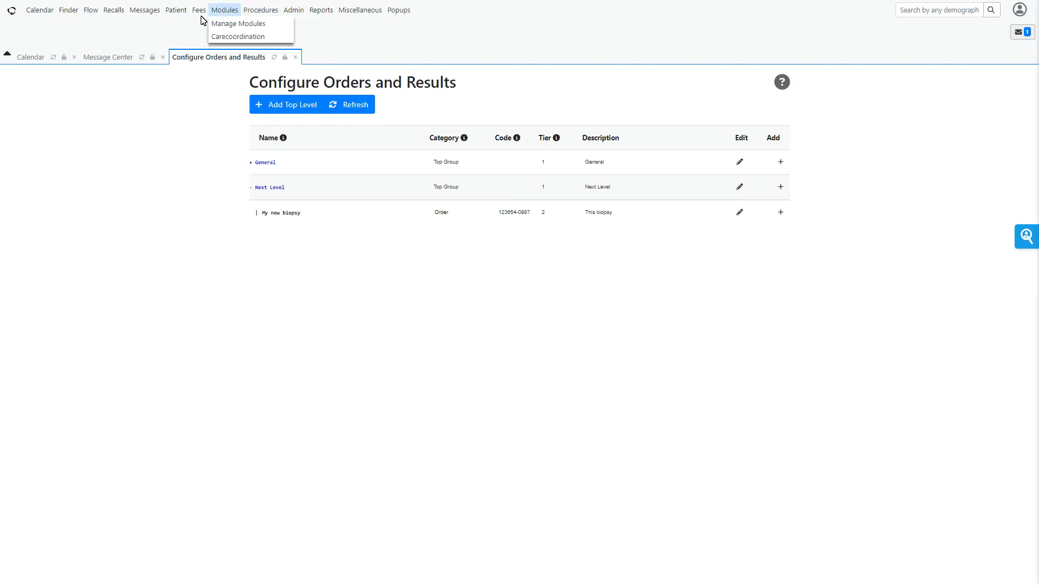
# Find a patient in Finder and open their 2023-11-12 visit from Visit History
pyautogui.moveTo(246, 15)
pyautogui.click(69, 10)
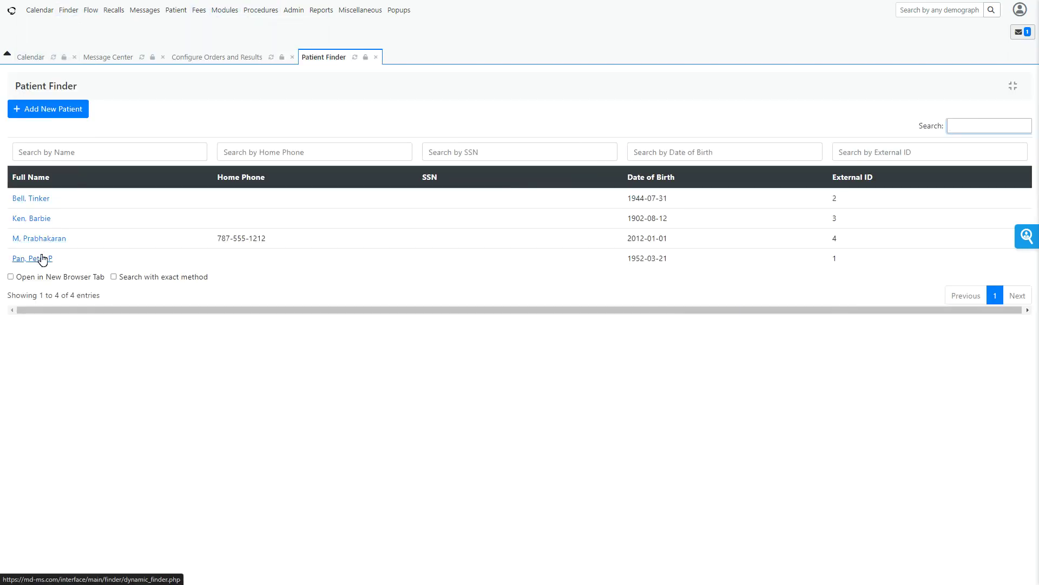
pyautogui.click(39, 221)
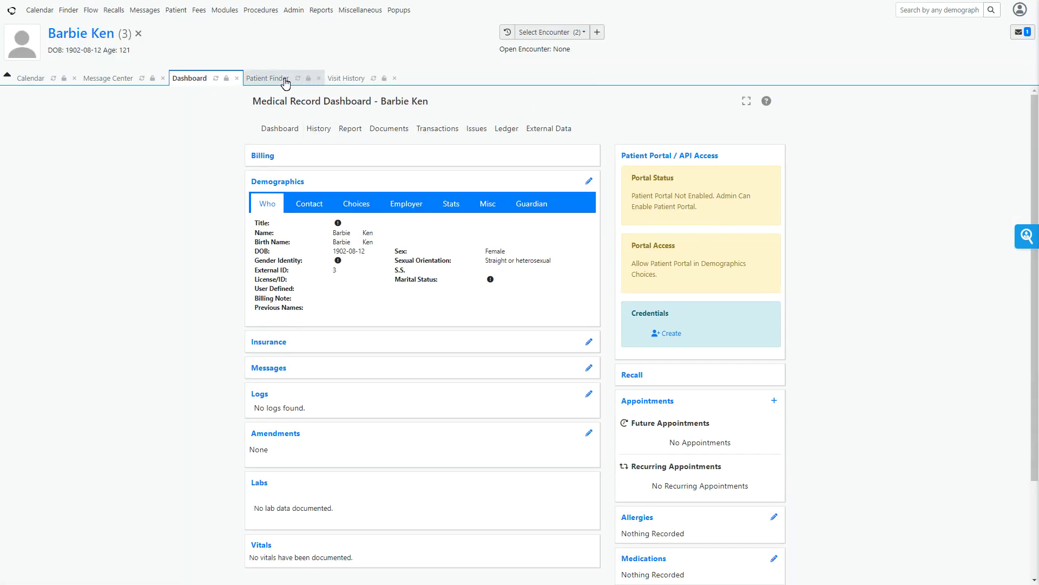
pyautogui.click(334, 81)
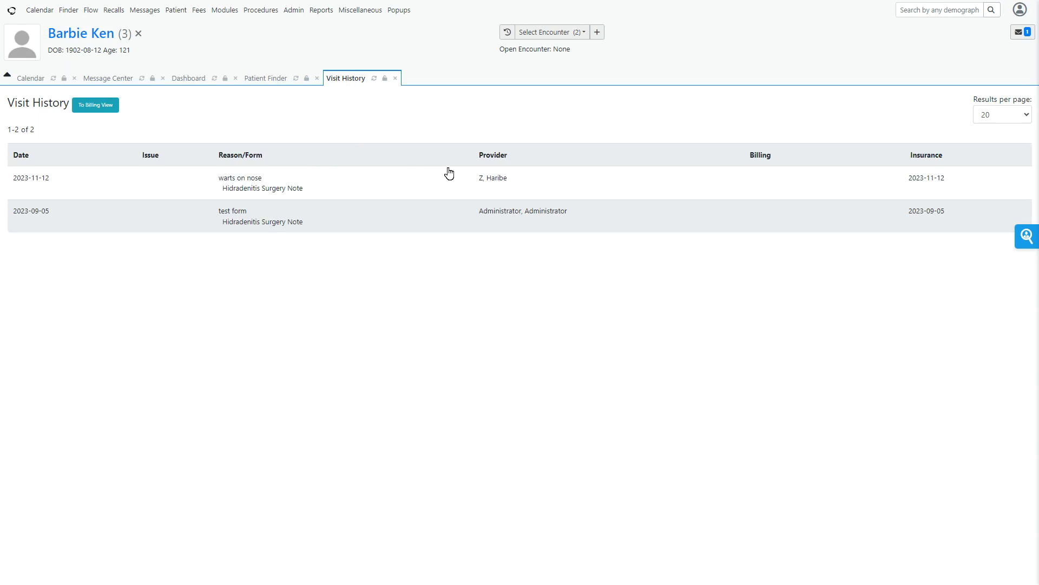
pyautogui.click(577, 175)
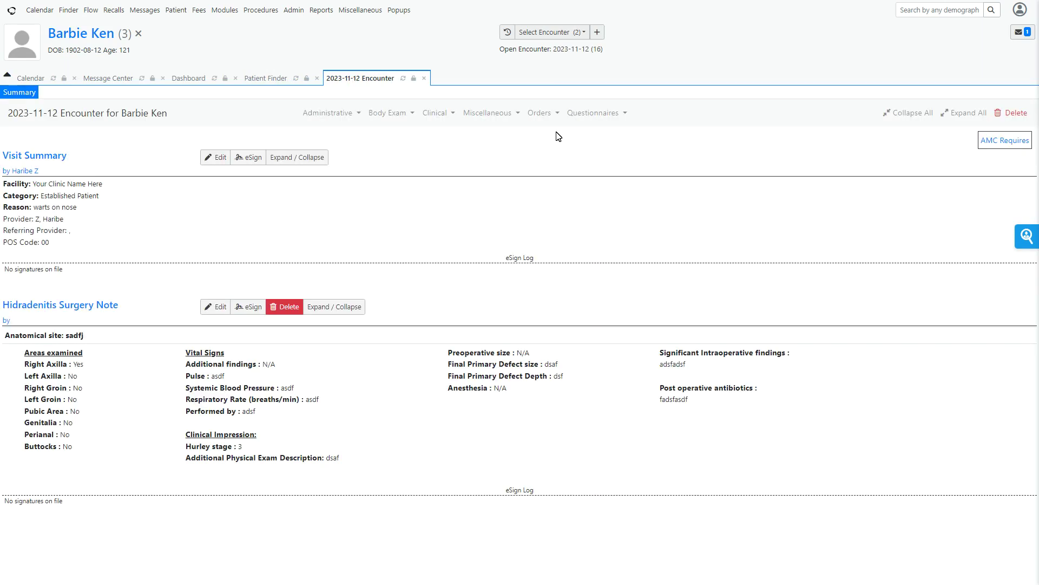
pyautogui.click(539, 114)
pyautogui.click(547, 135)
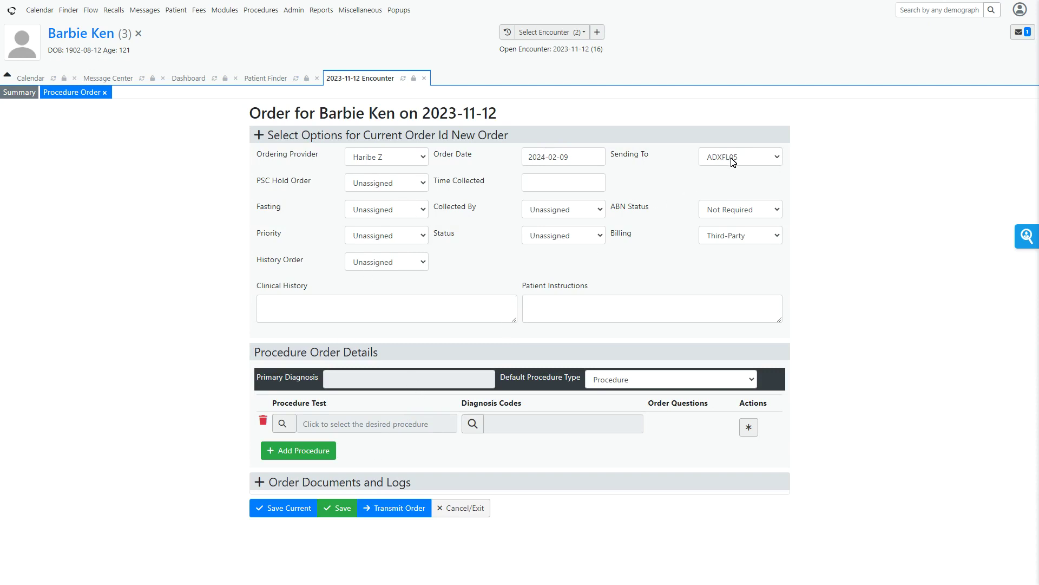
pyautogui.click(383, 429)
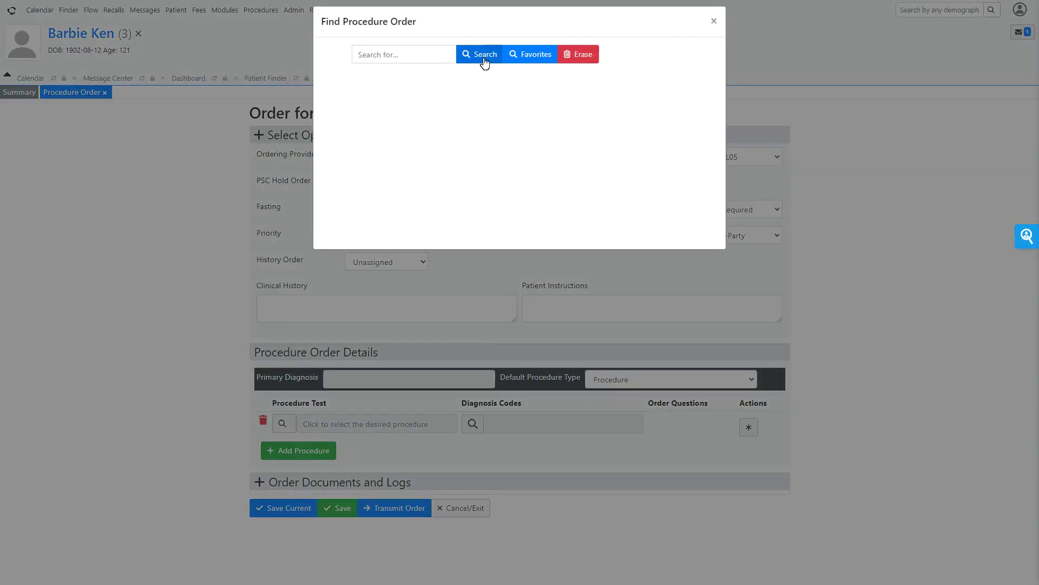
pyautogui.click(481, 60)
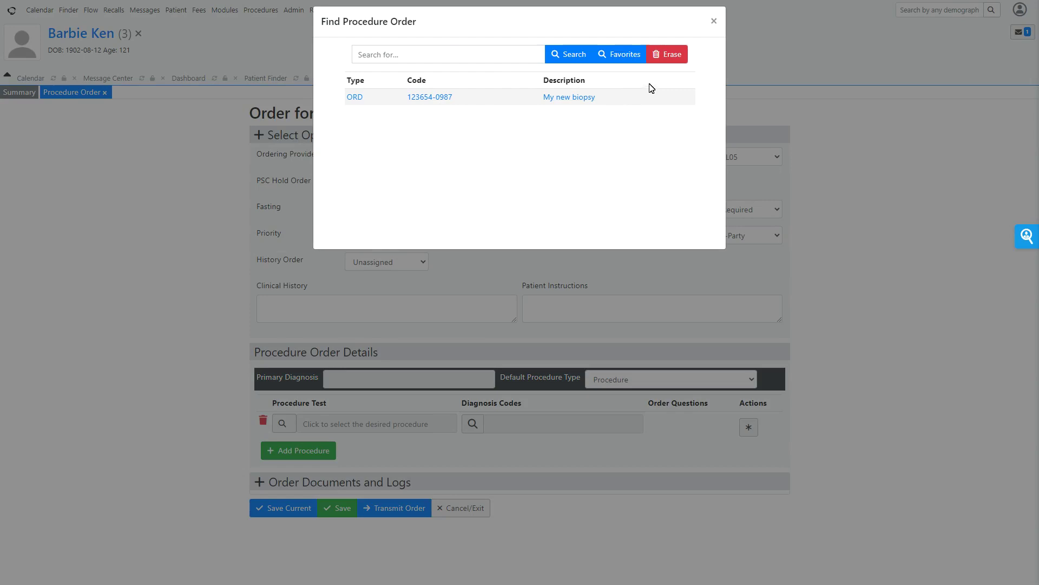
pyautogui.click(715, 22)
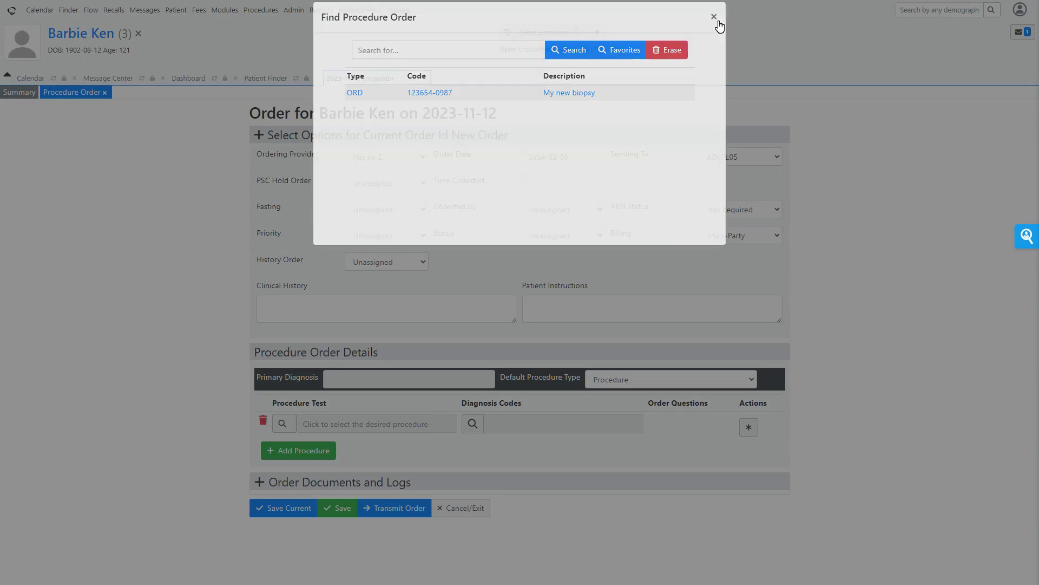